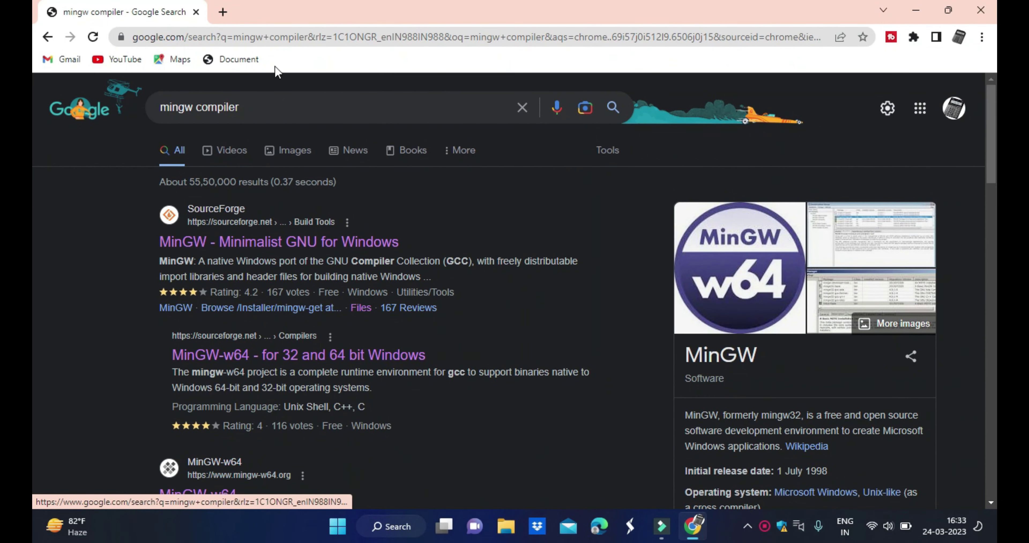
Open the MinGW - Minimalist GNU for Windows project page on SourceForge and look over its summary
{"action": "left_click", "coordinate": [321, 241]}
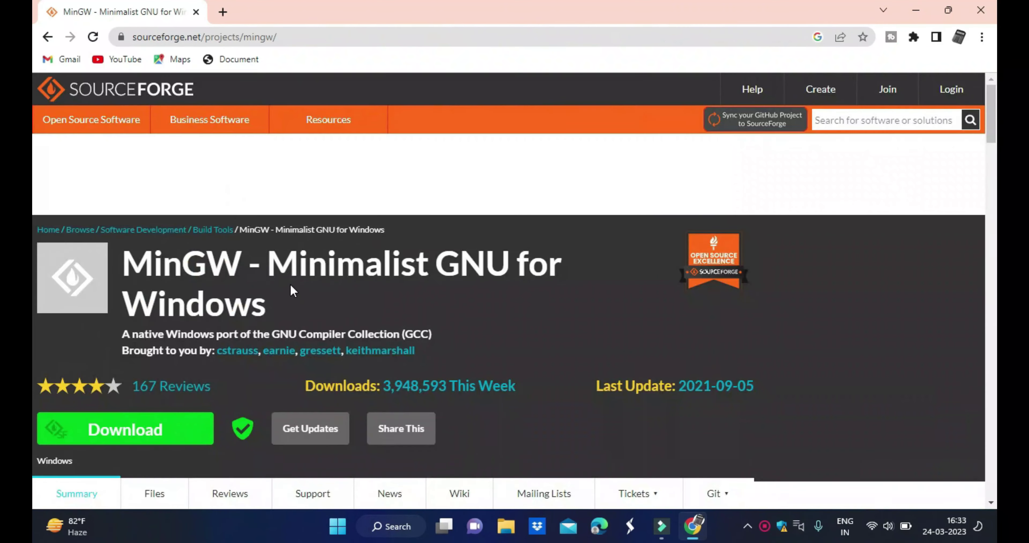
{"action": "scroll", "coordinate": [293, 291], "scroll_direction": "down", "scroll_amount": 1}
{"action": "scroll", "coordinate": [386, 180], "scroll_direction": "up", "scroll_amount": 1}
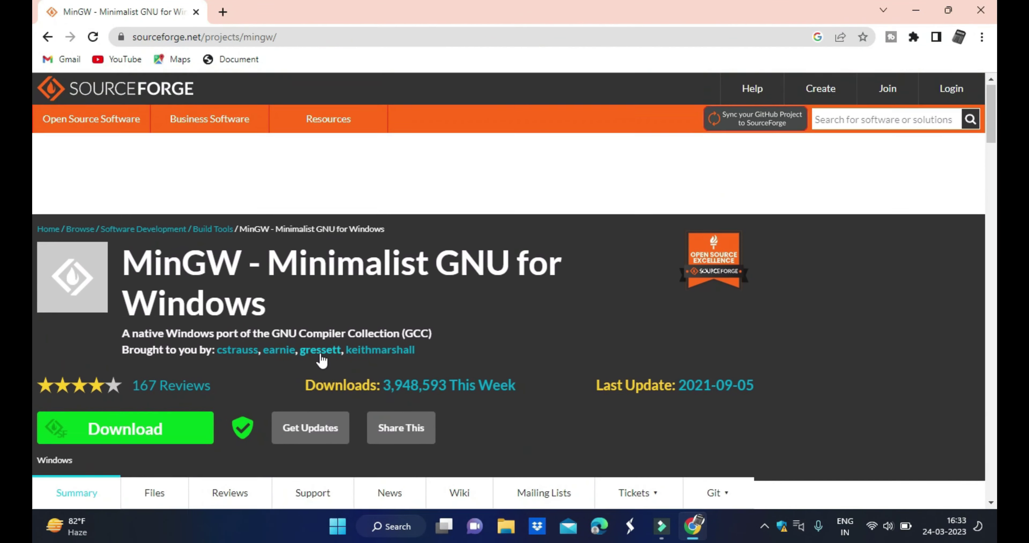
{"action": "scroll", "coordinate": [281, 265], "scroll_direction": "down", "scroll_amount": 3}
{"action": "left_click_drag", "start_coordinate": [288, 270], "coordinate": [521, 270]}
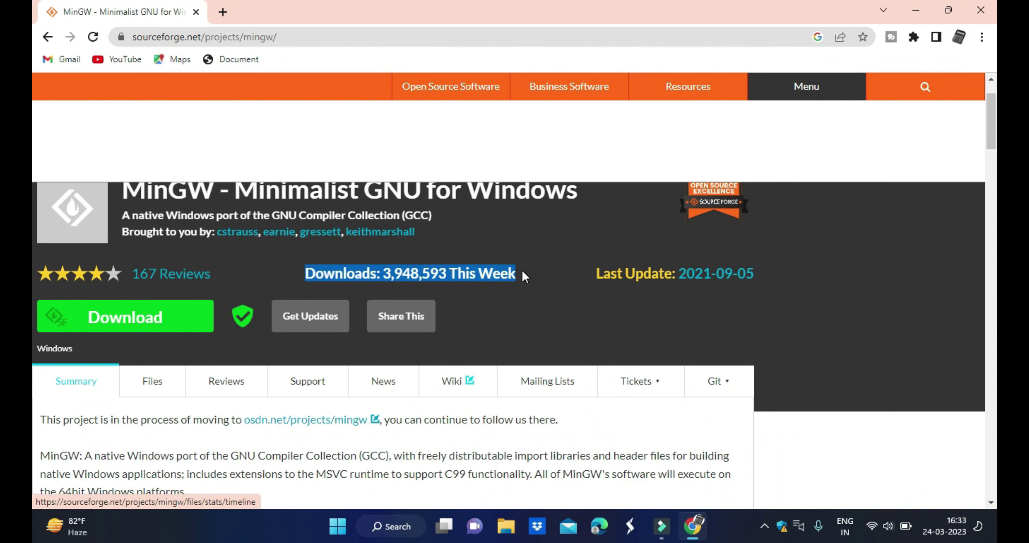
{"action": "left_click", "coordinate": [522, 235]}
{"action": "scroll", "coordinate": [192, 288], "scroll_direction": "down", "scroll_amount": 4}
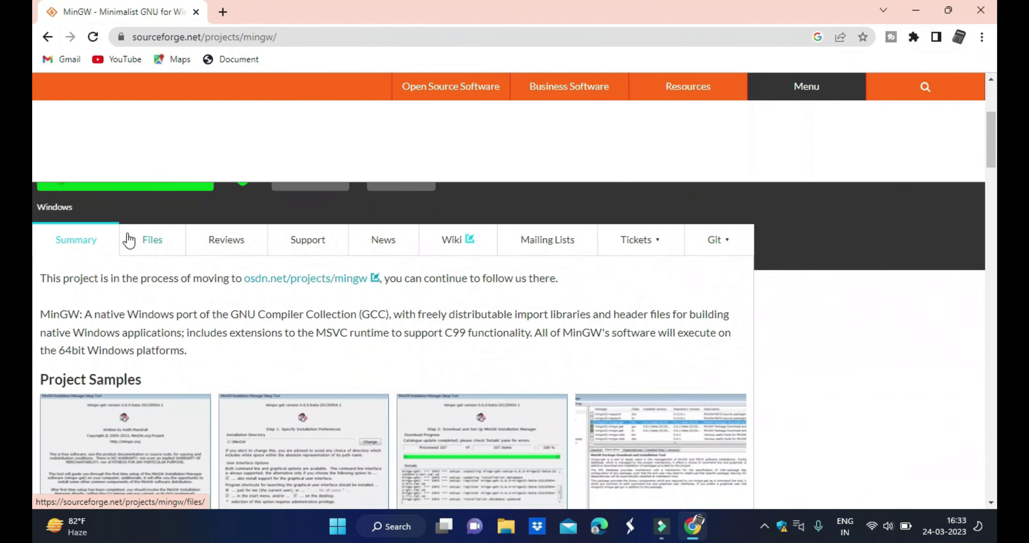
Download the latest version of mingw-get-setup.exe from the project's files page
{"action": "left_click", "coordinate": [159, 249]}
{"action": "scroll", "coordinate": [35, 239], "scroll_direction": "down", "scroll_amount": 5}
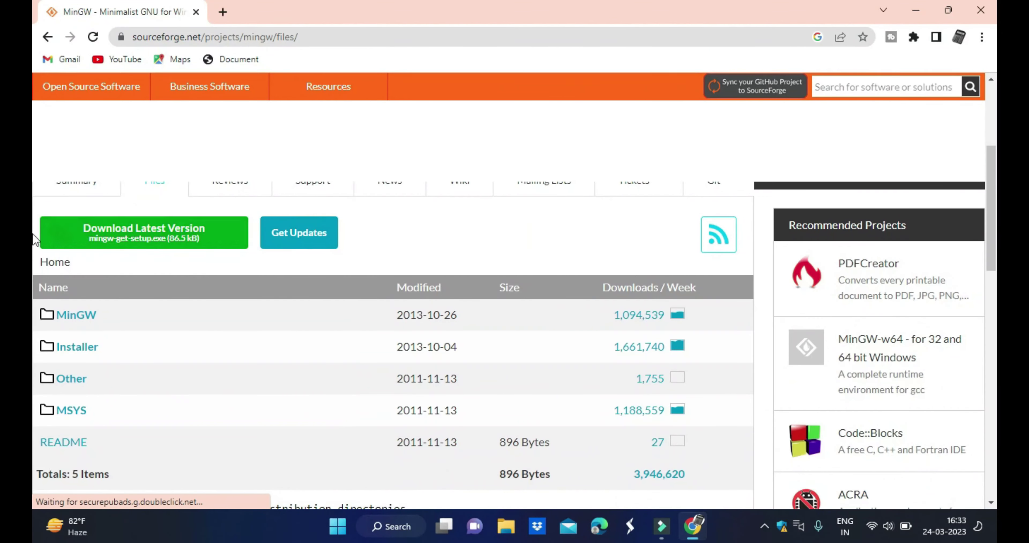
{"action": "left_click", "coordinate": [183, 239]}
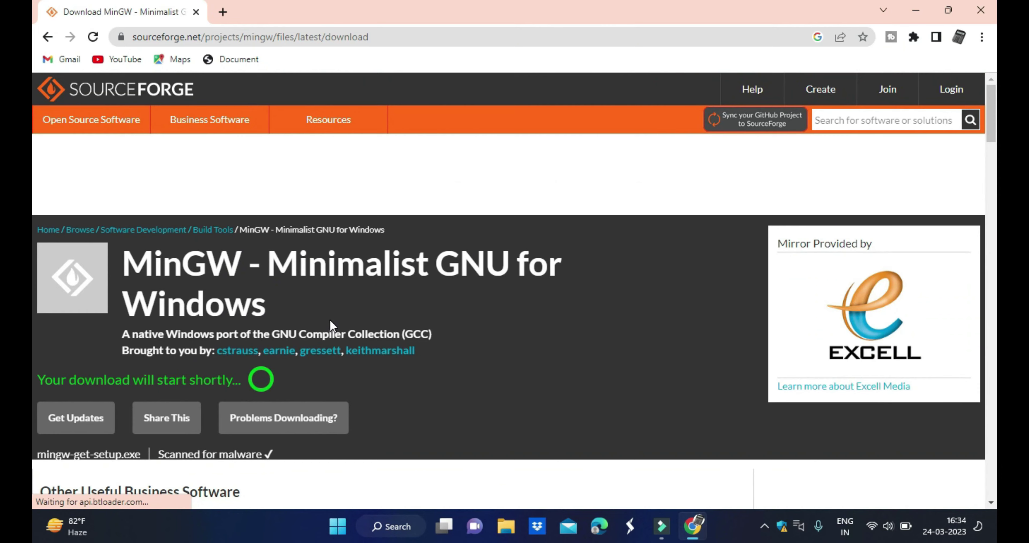
{"action": "scroll", "coordinate": [320, 315], "scroll_direction": "down", "scroll_amount": 3}
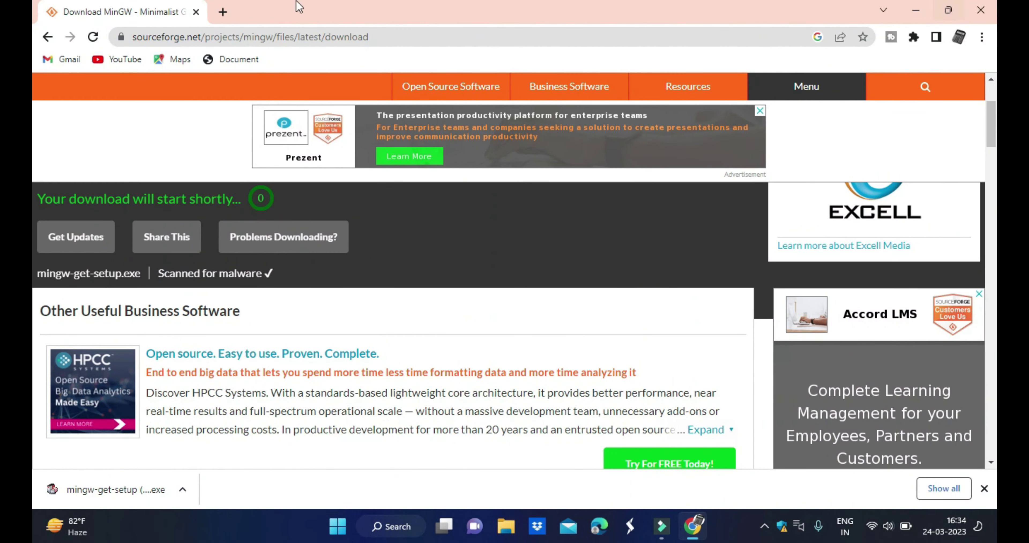
Find mingw-get-setup (1).exe among the browser's downloads and show it in its folder
{"action": "left_click", "coordinate": [981, 37]}
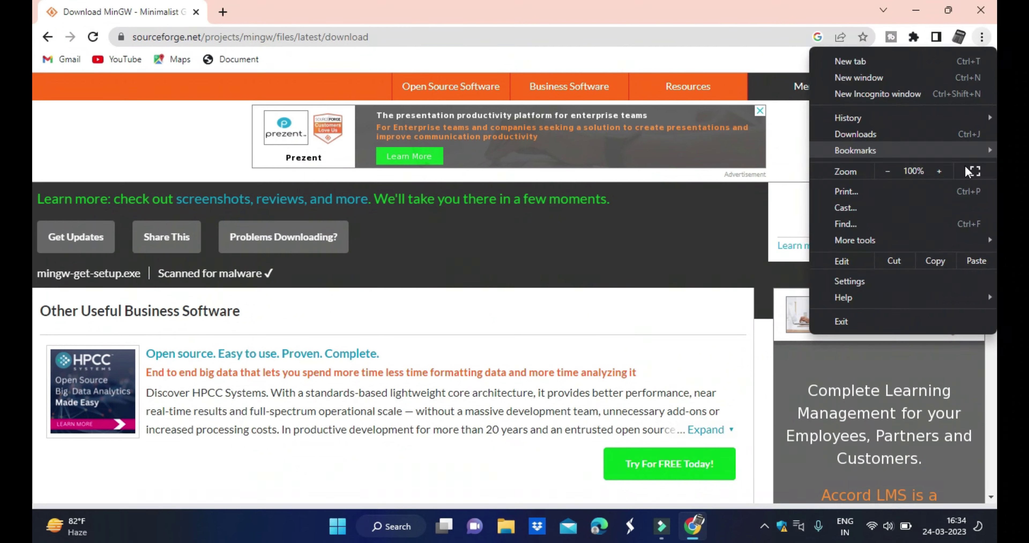
{"action": "left_click", "coordinate": [988, 140]}
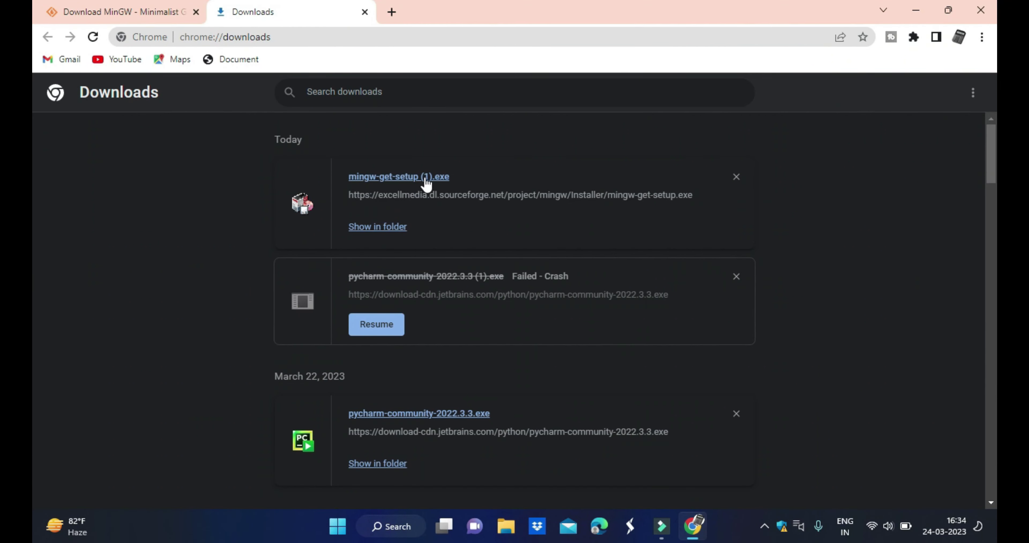
{"action": "left_click", "coordinate": [383, 227]}
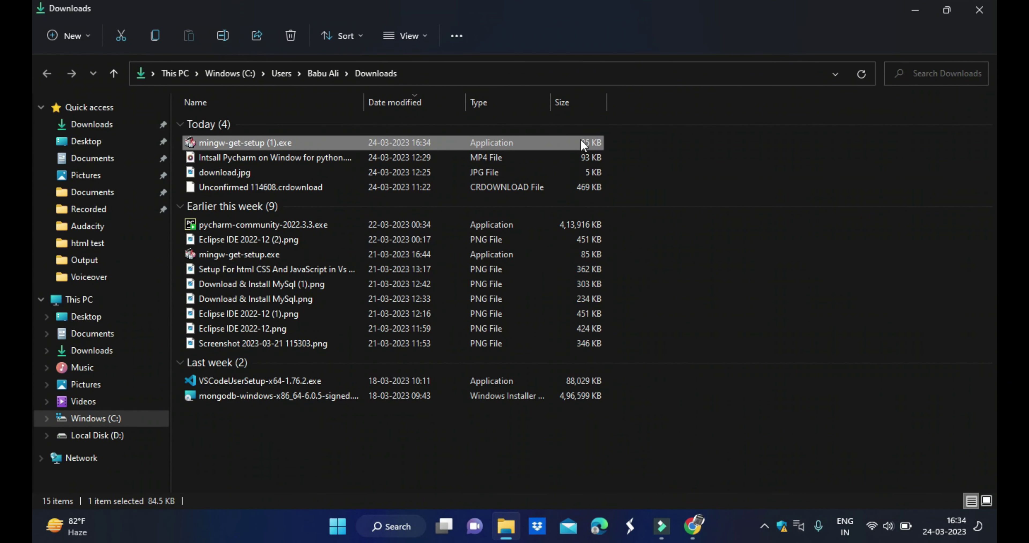
Close the Downloads folder window and the browser
{"action": "left_click", "coordinate": [994, 3]}
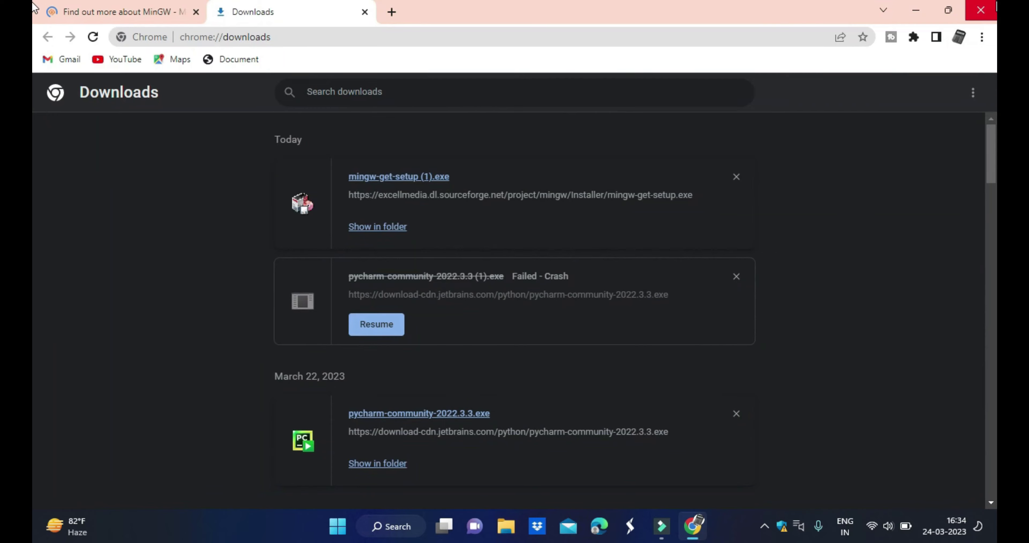
{"action": "left_click", "coordinate": [993, 3]}
{"action": "right_click", "coordinate": [489, 92]}
{"action": "key", "text": "Escape"}
Launch the mingw-get-setup (1).exe installer from the Downloads folder in File Explorer
{"action": "left_click", "coordinate": [524, 526]}
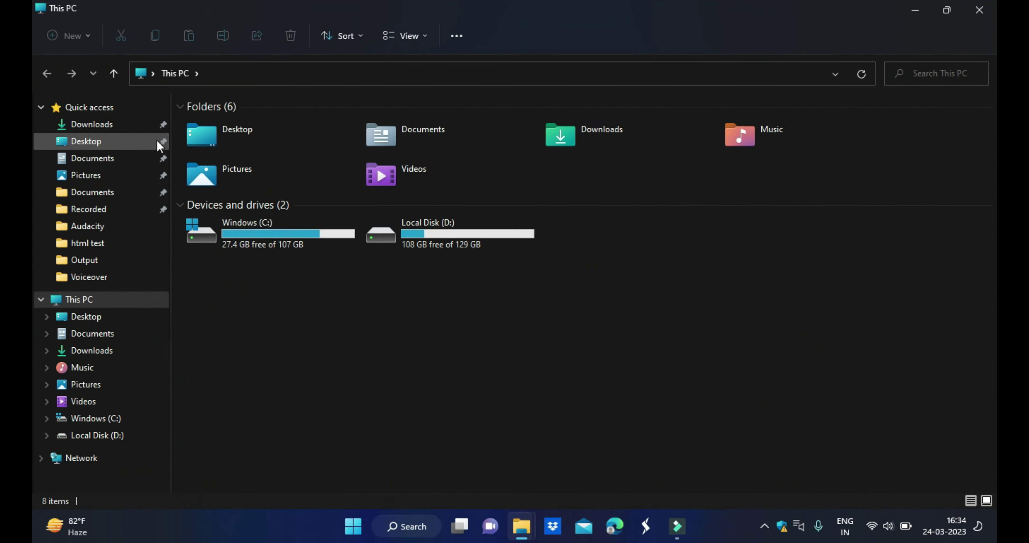
{"action": "left_click", "coordinate": [118, 127]}
{"action": "double_click", "coordinate": [268, 125]}
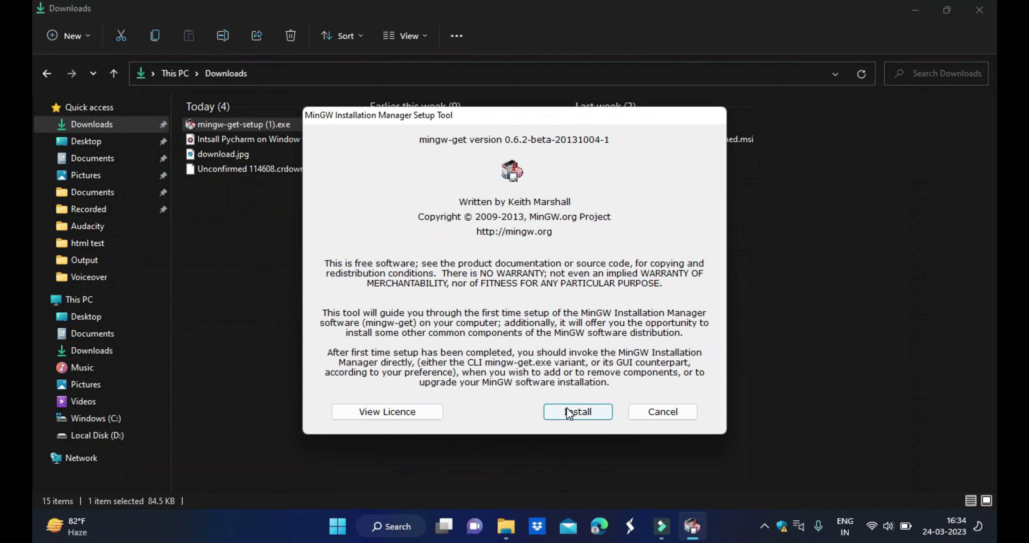
Install the MinGW Installation Manager with the default preferences and continue to its package list
{"action": "left_click", "coordinate": [569, 413]}
{"action": "left_click", "coordinate": [582, 411]}
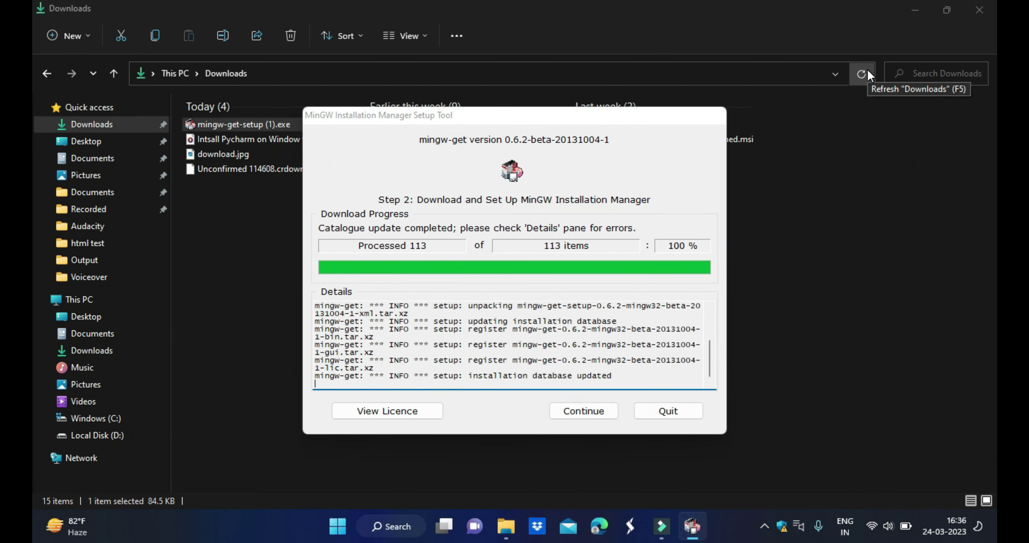
{"action": "left_click", "coordinate": [583, 411]}
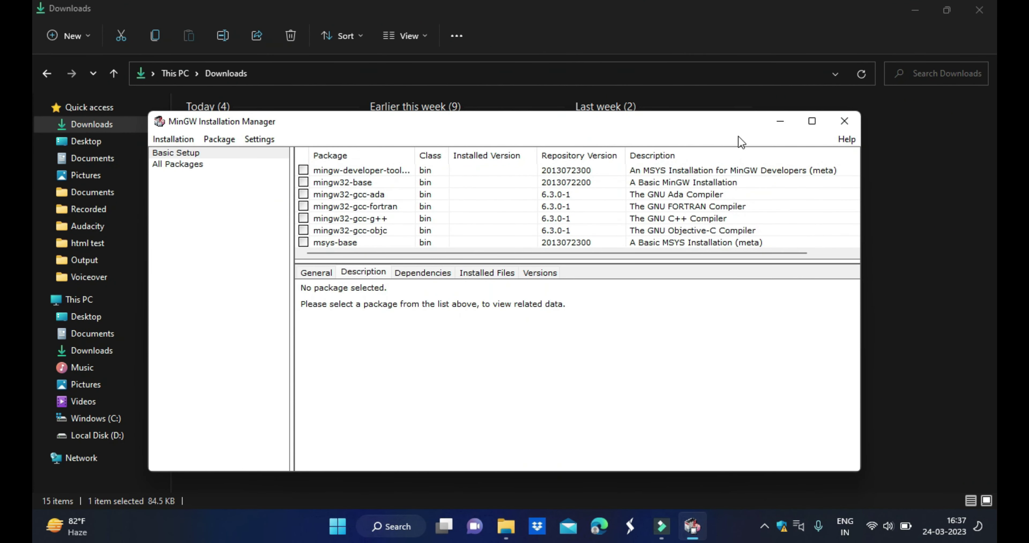
Maximize the MinGW Installation Manager and mark the MSYS developer toolkit and mingw32-base packages for installation
{"action": "left_click", "coordinate": [810, 120]}
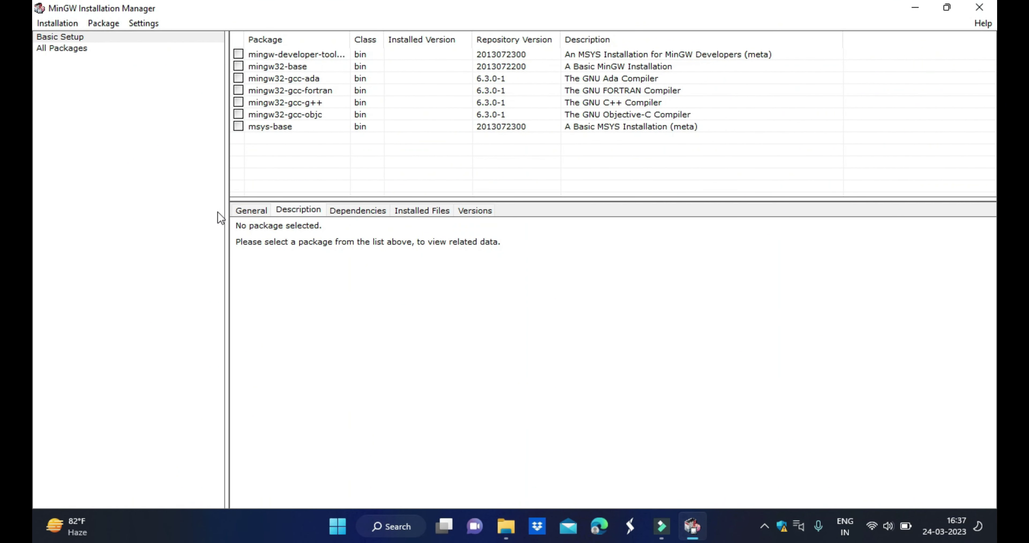
{"action": "left_click", "coordinate": [239, 54]}
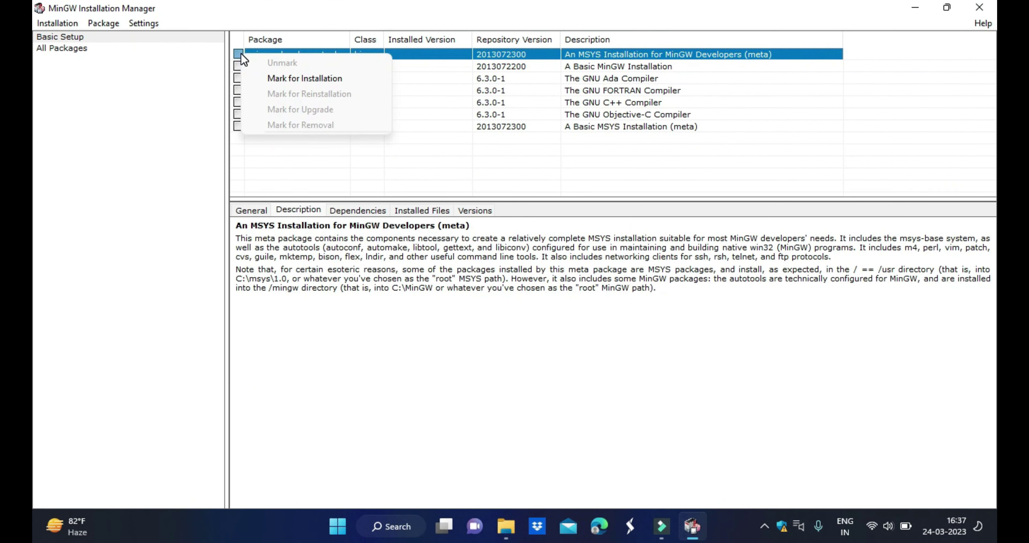
{"action": "left_click", "coordinate": [262, 72]}
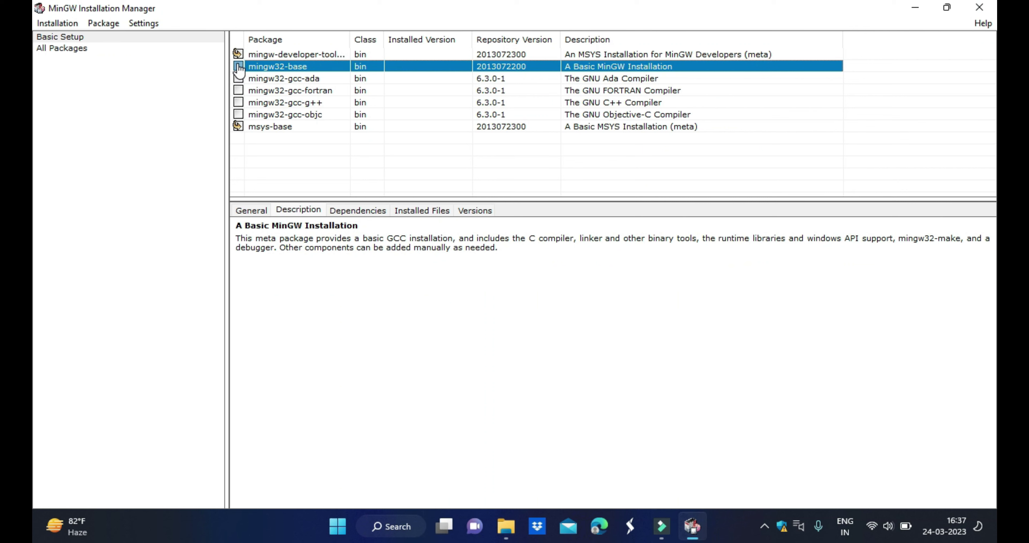
{"action": "left_click", "coordinate": [238, 66]}
{"action": "left_click", "coordinate": [280, 87]}
Mark the mingw32-gcc-ada, mingw32-gcc-fortran, mingw32-gcc-g++ and mingw32-gcc-objc compiler packages for installation
{"action": "left_click", "coordinate": [238, 78]}
{"action": "left_click", "coordinate": [298, 106]}
{"action": "left_click", "coordinate": [238, 90]}
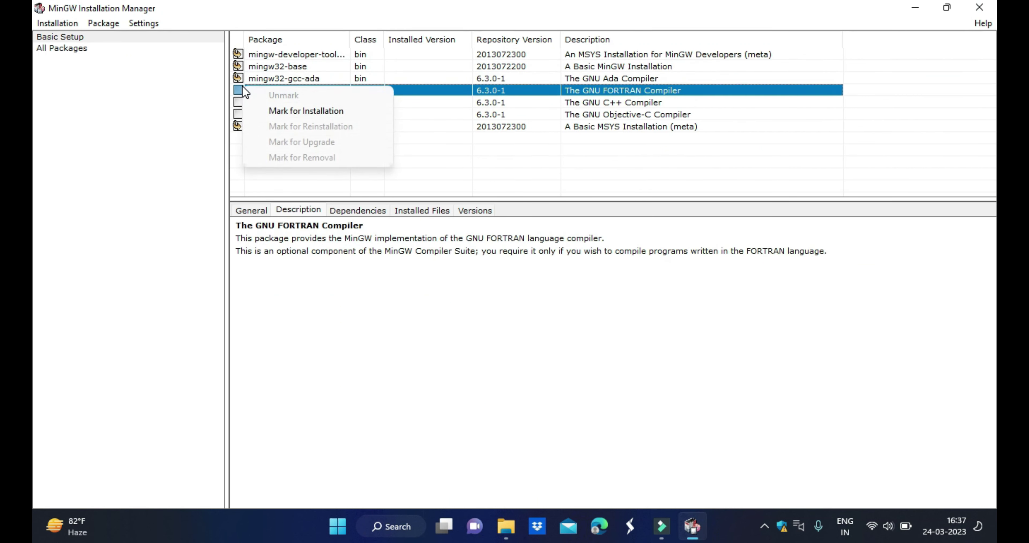
{"action": "left_click", "coordinate": [279, 111]}
{"action": "left_click", "coordinate": [238, 103]}
{"action": "left_click", "coordinate": [280, 123]}
{"action": "left_click", "coordinate": [238, 114]}
{"action": "left_click", "coordinate": [282, 133]}
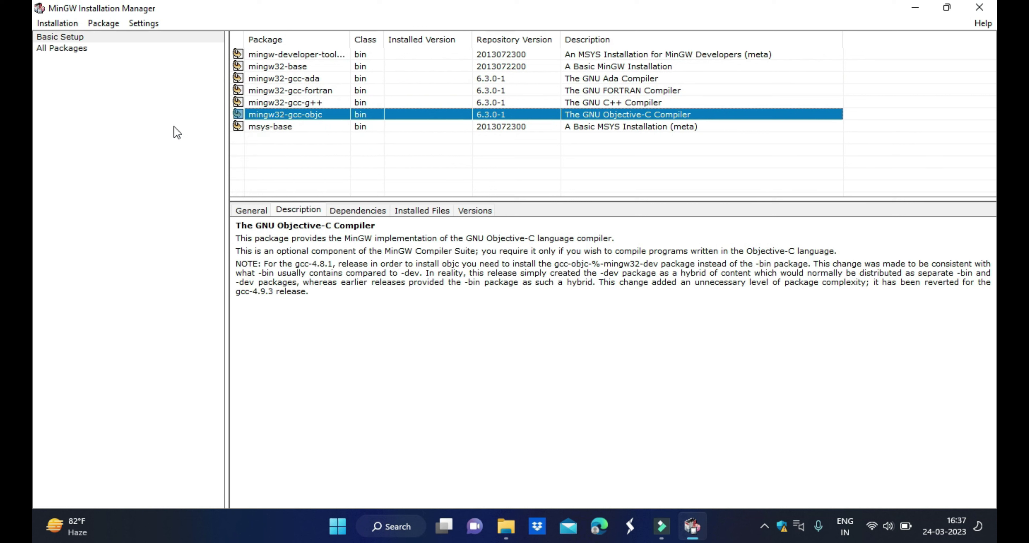
Apply the pending package changes and set the progress dialogue to close automatically when activity is complete
{"action": "left_click", "coordinate": [61, 27]}
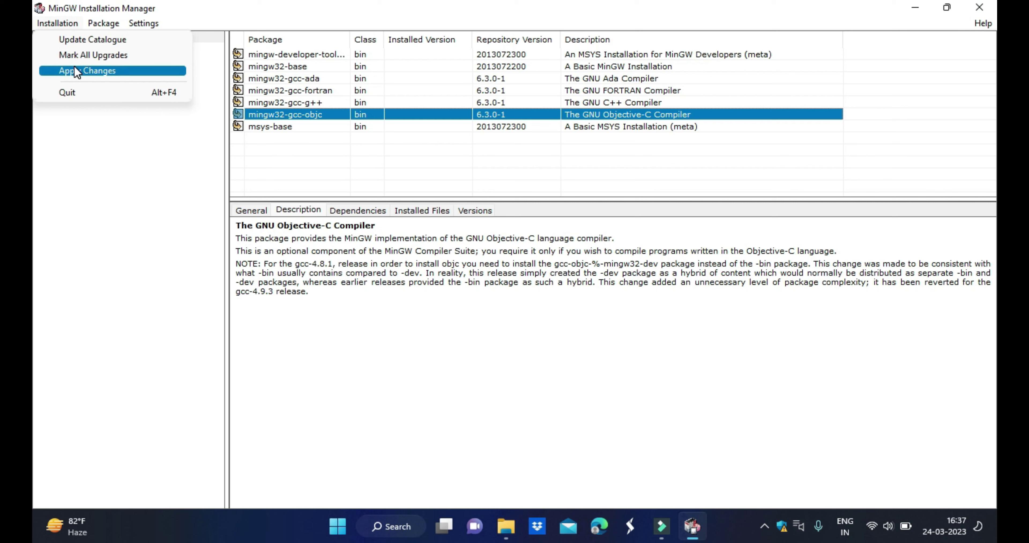
{"action": "left_click", "coordinate": [94, 70]}
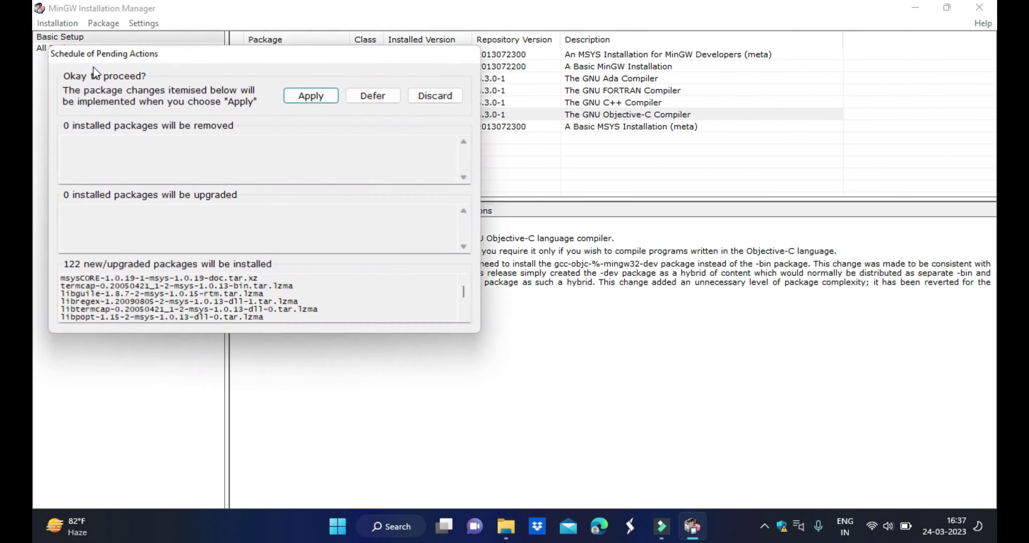
{"action": "left_click", "coordinate": [315, 98]}
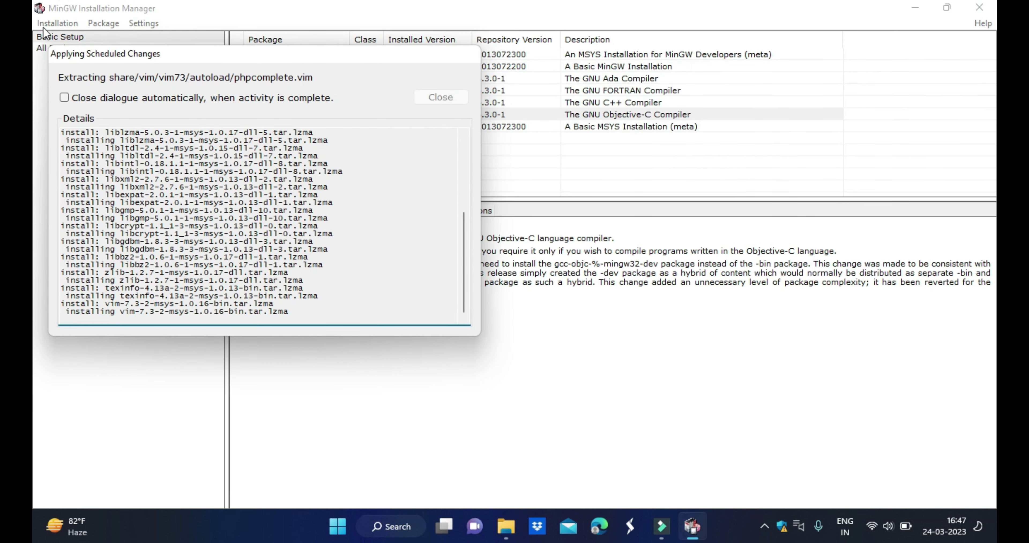
{"action": "left_click", "coordinate": [64, 97]}
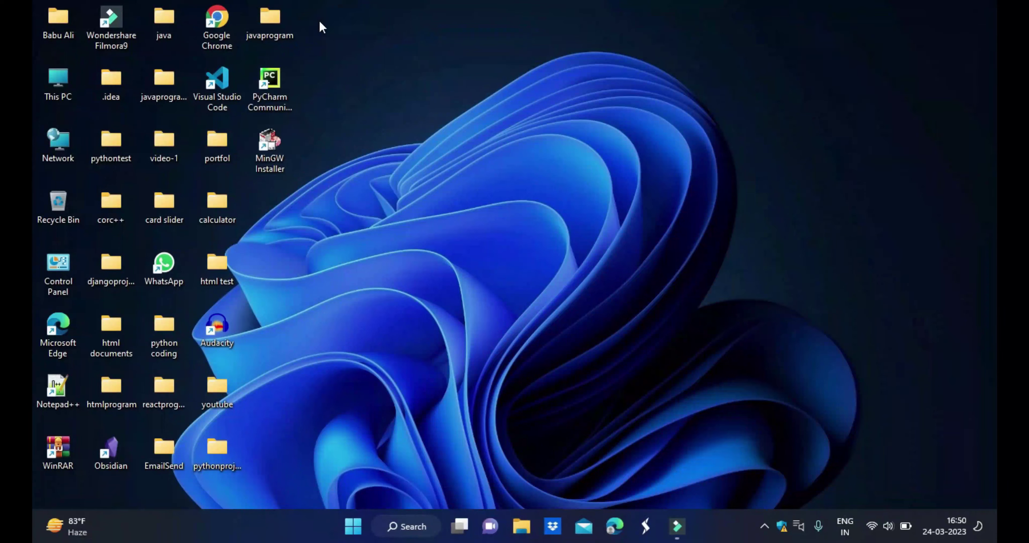
Browse to the C:\MinGW\bin folder in File Explorer and select its full path, leaving the window minimized
{"action": "left_click", "coordinate": [521, 527]}
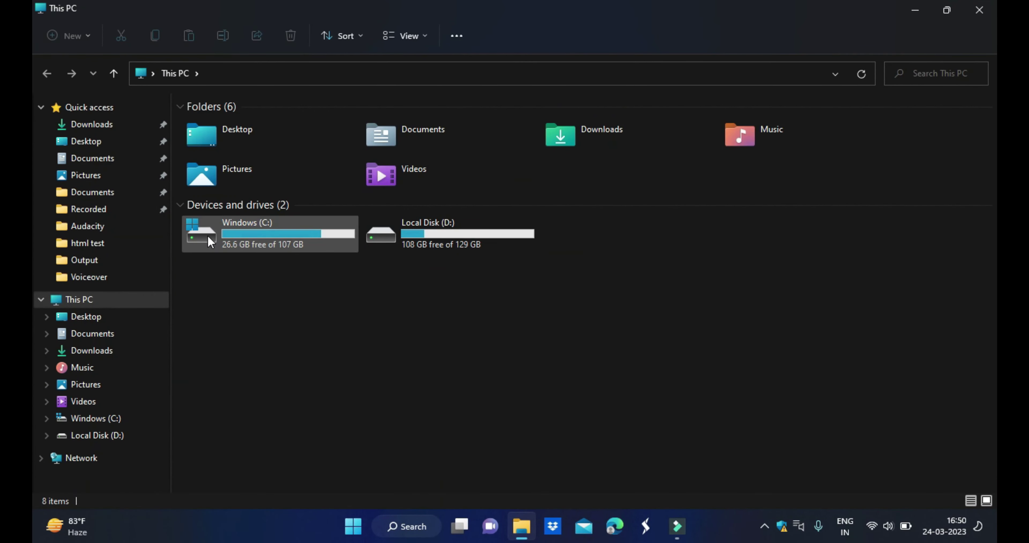
{"action": "double_click", "coordinate": [241, 222]}
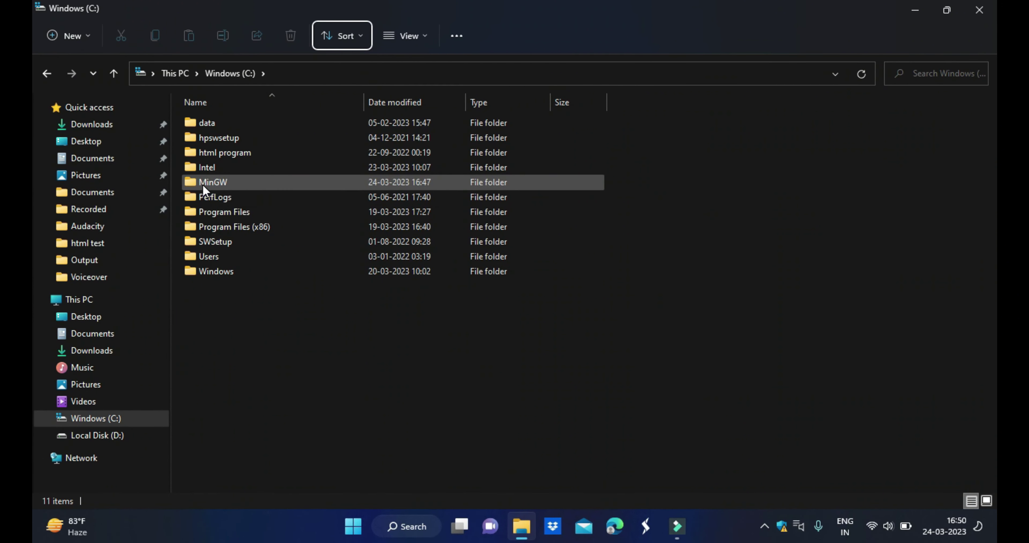
{"action": "double_click", "coordinate": [236, 182]}
{"action": "left_click", "coordinate": [249, 125]}
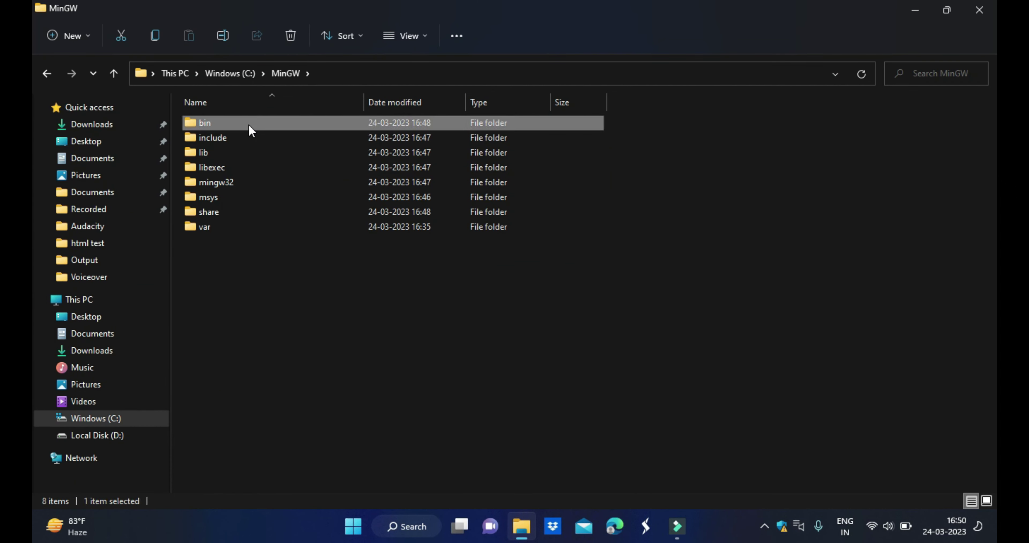
{"action": "double_click", "coordinate": [249, 125]}
{"action": "left_click", "coordinate": [354, 68]}
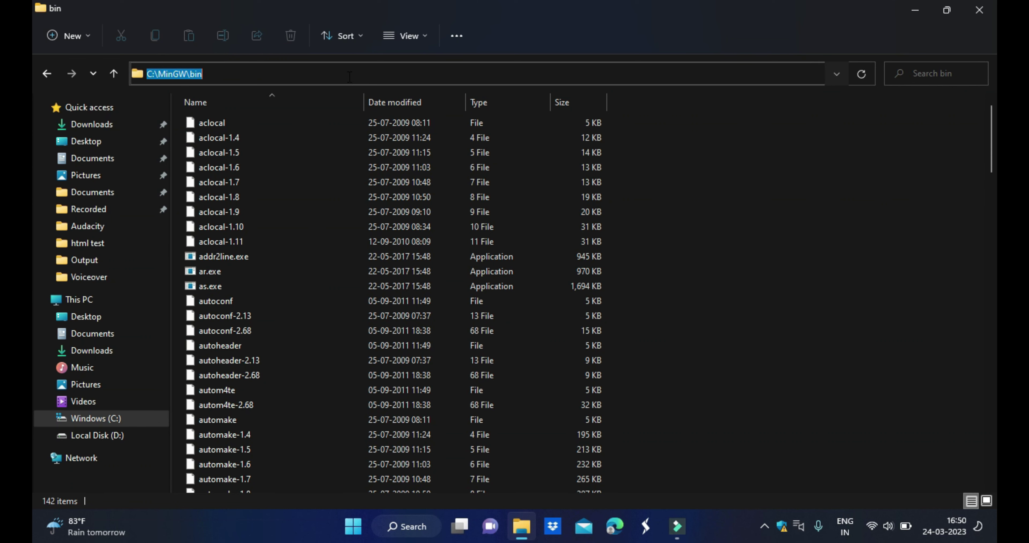
{"action": "left_click", "coordinate": [914, 10]}
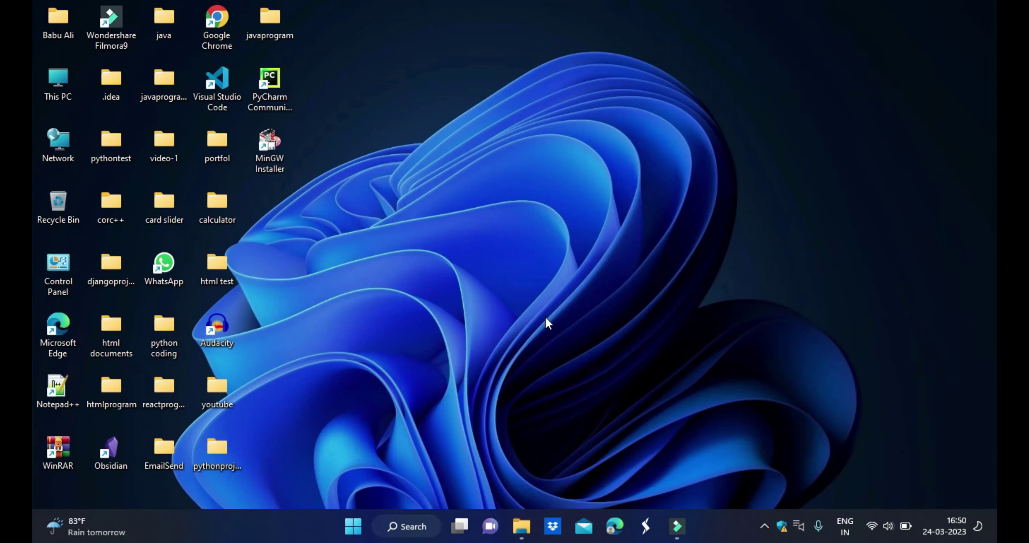
Open the user Path variable in the system environment variables and start a new entry in it
{"action": "left_click", "coordinate": [413, 526]}
{"action": "type", "text": "envi"}
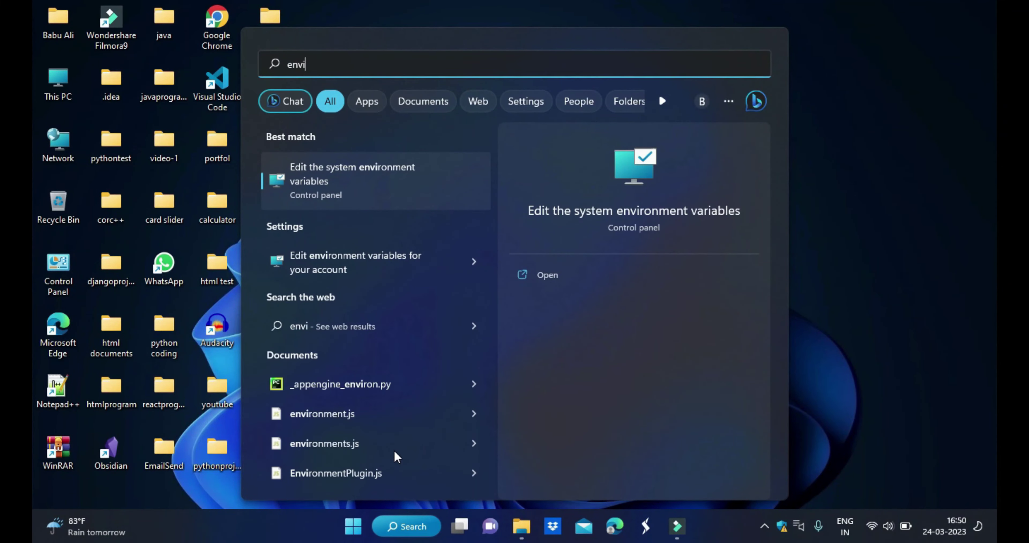
{"action": "left_click", "coordinate": [334, 175]}
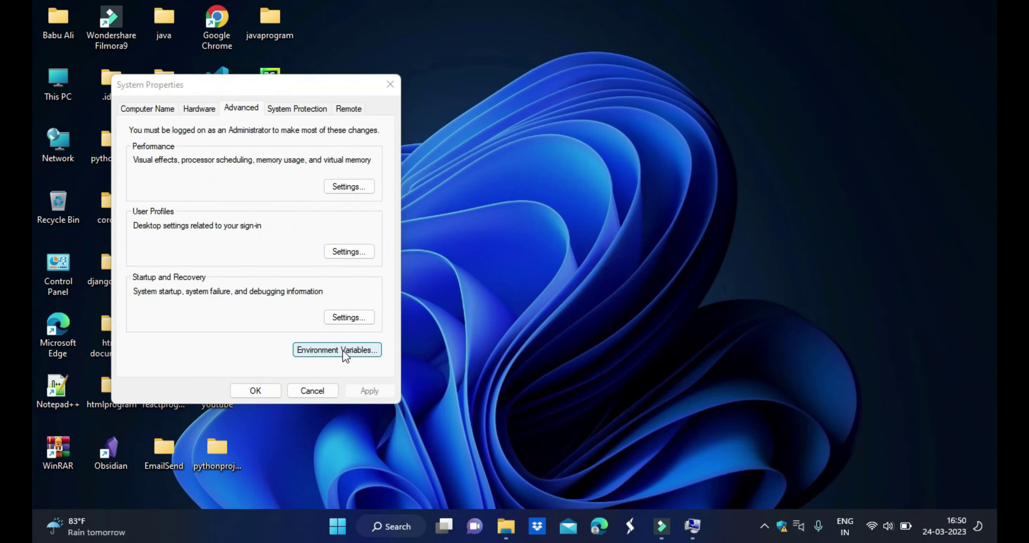
{"action": "left_click", "coordinate": [348, 349]}
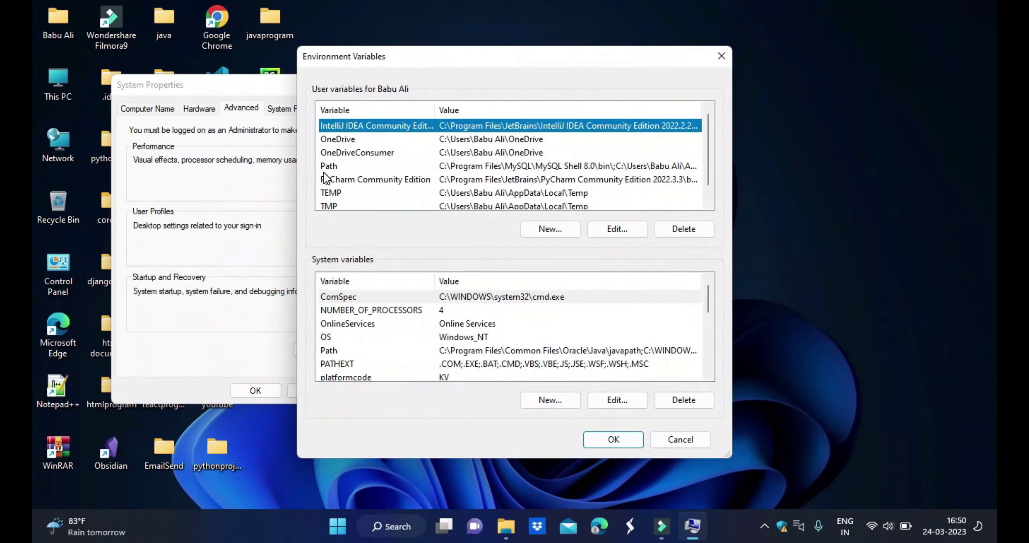
{"action": "double_click", "coordinate": [330, 168]}
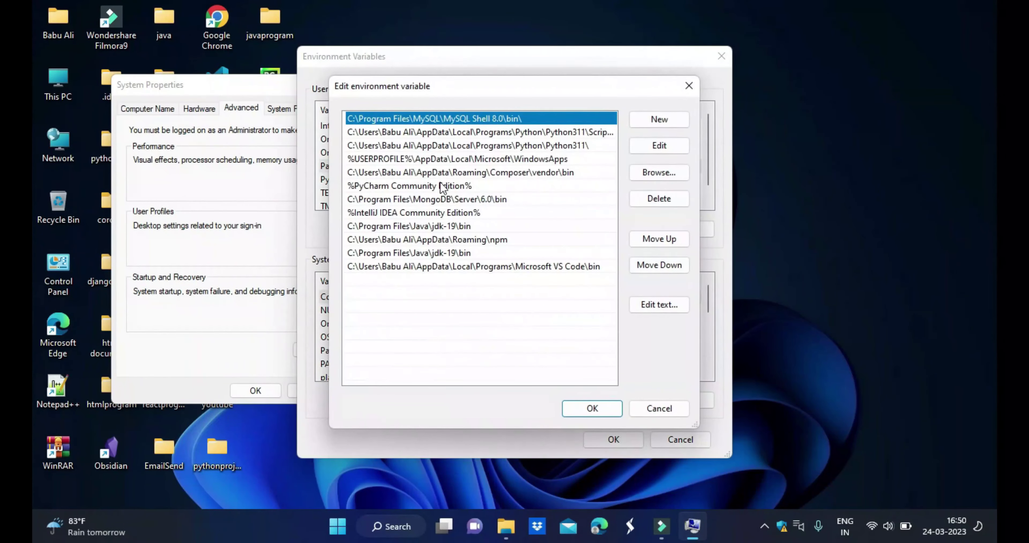
{"action": "left_click", "coordinate": [662, 122]}
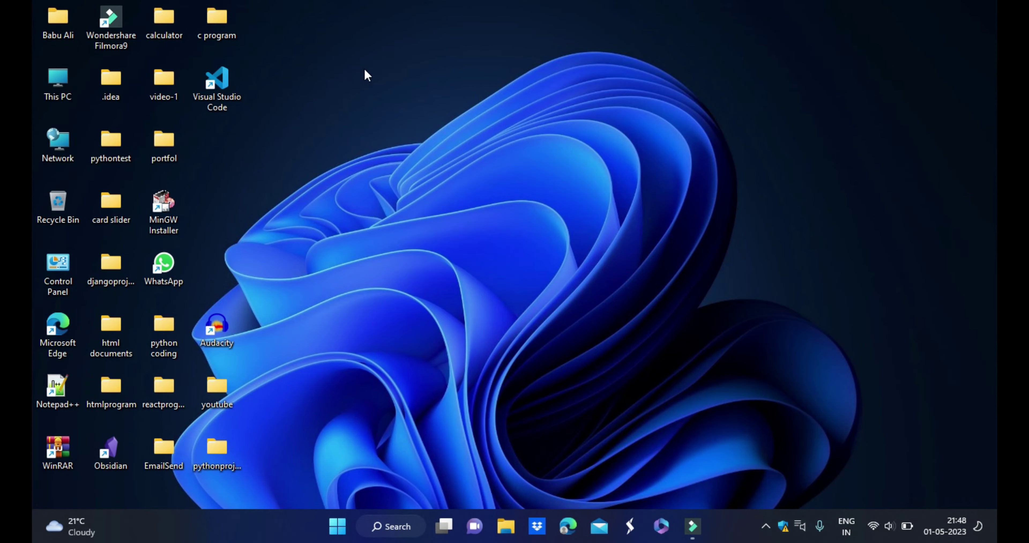
{"action": "right_click", "coordinate": [349, 61]}
{"action": "left_click", "coordinate": [326, 154]}
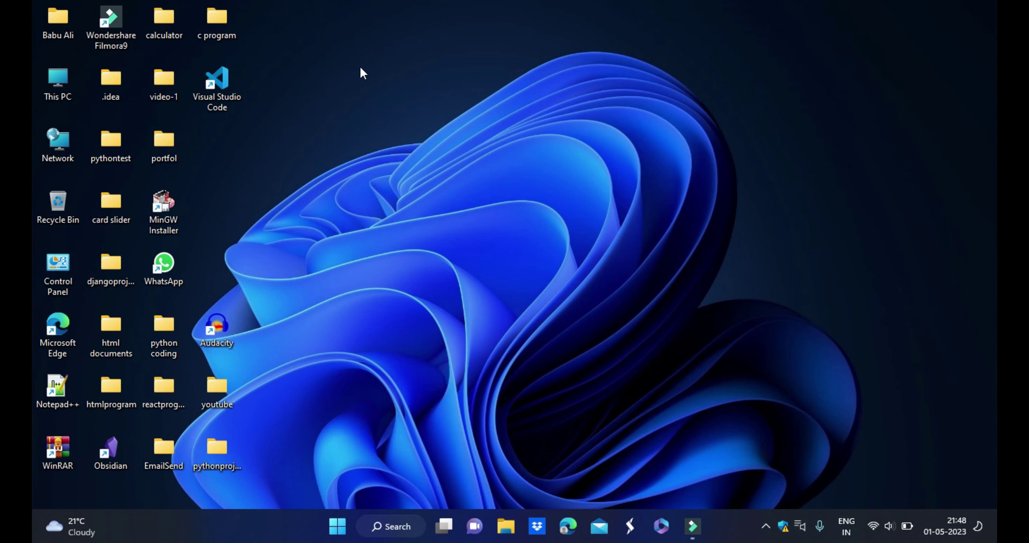